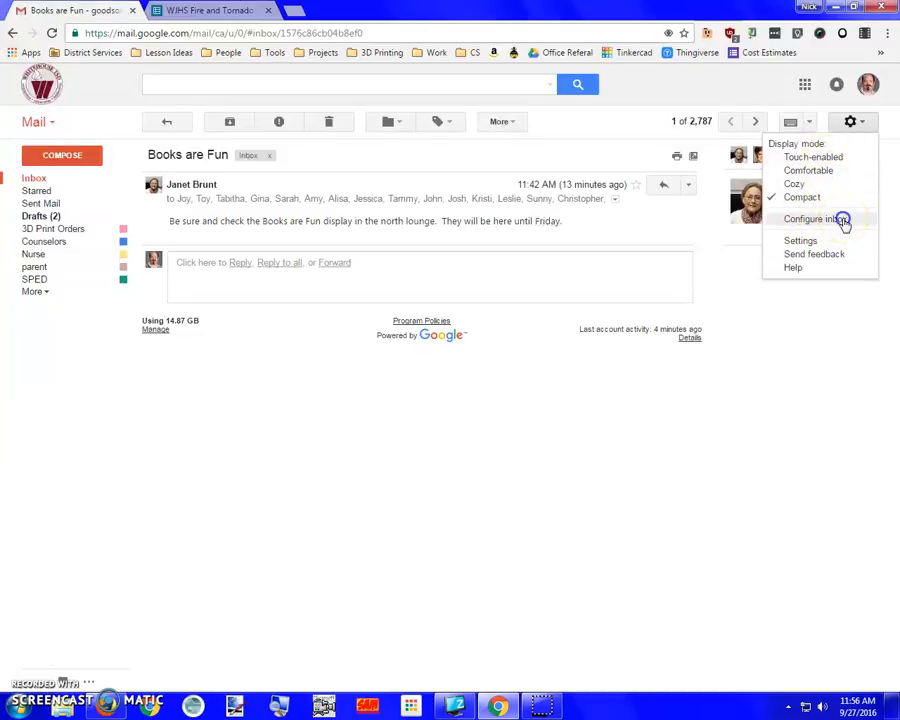
- Review the message categories available as inbox tabs and cancel without saving
click(843, 221)
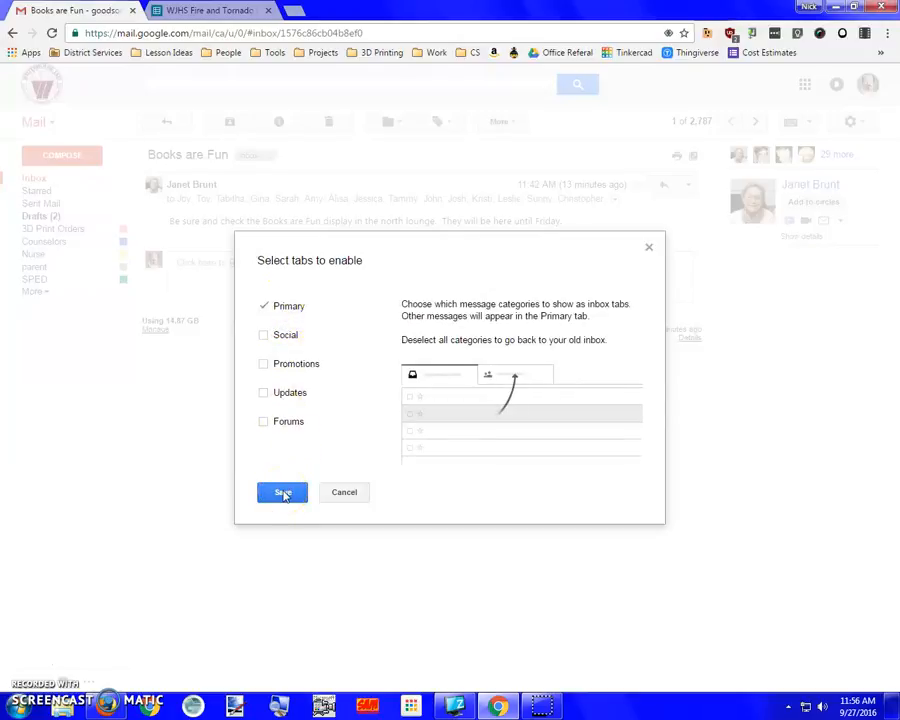
click(337, 491)
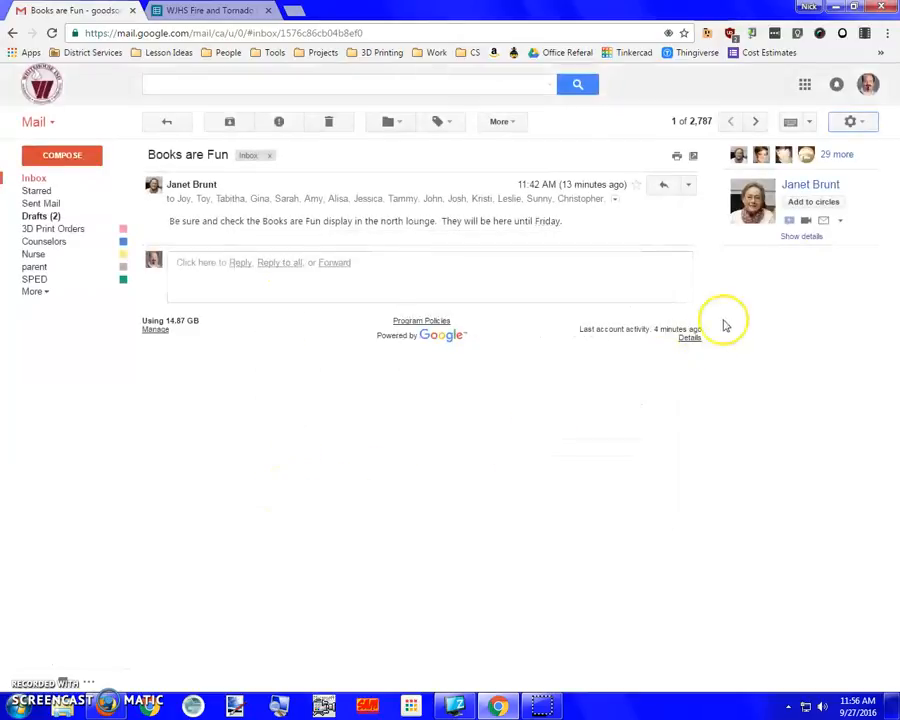
- Open the mail settings and review the general options, from conversation view and undo send through signature to the vacation responder
click(866, 124)
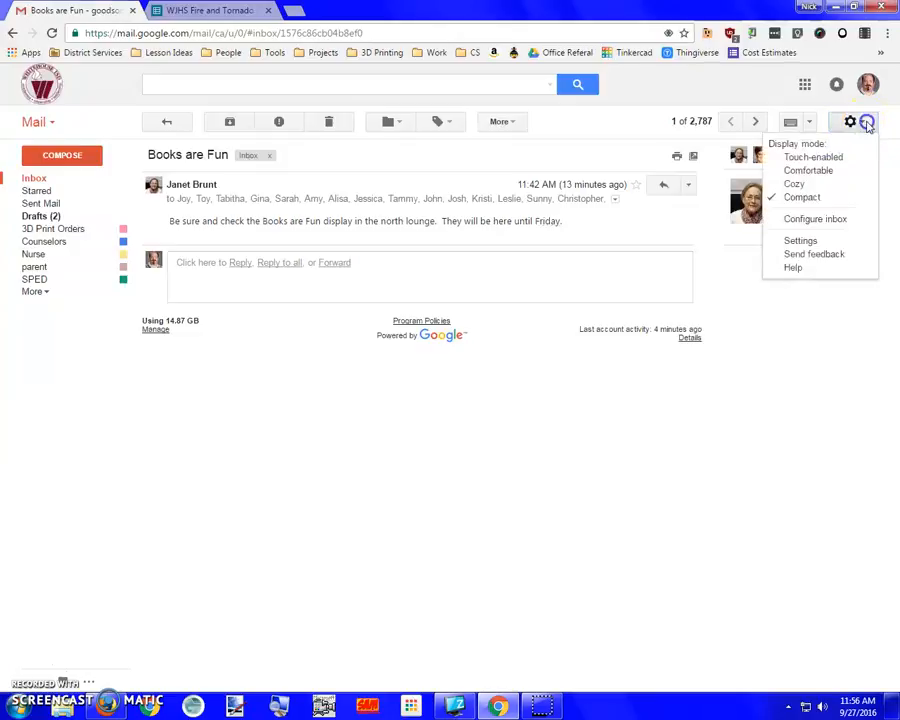
click(812, 243)
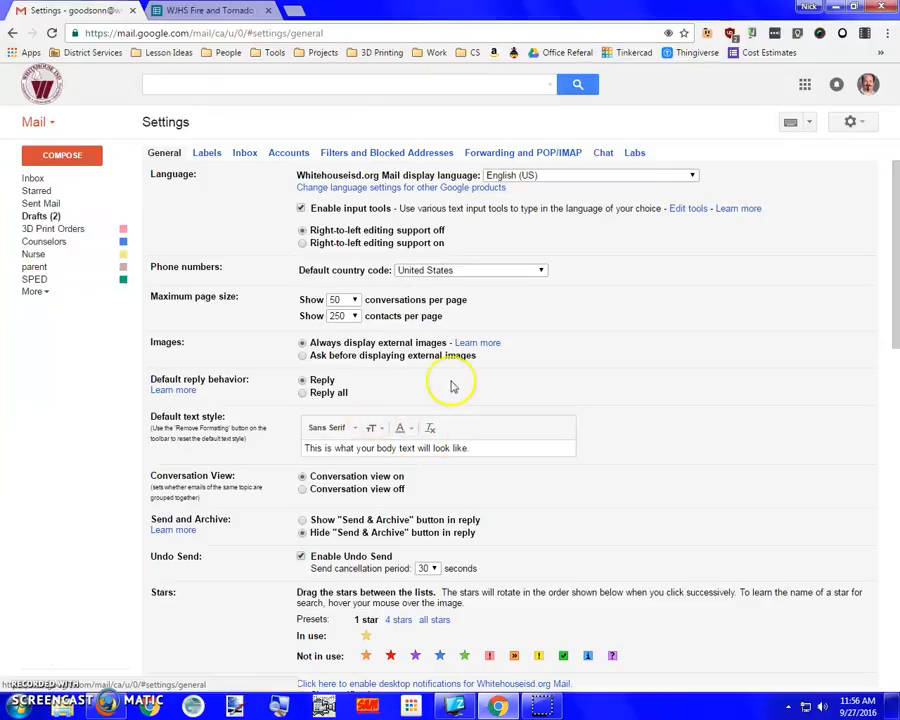
scroll(272, 229, down, 1)
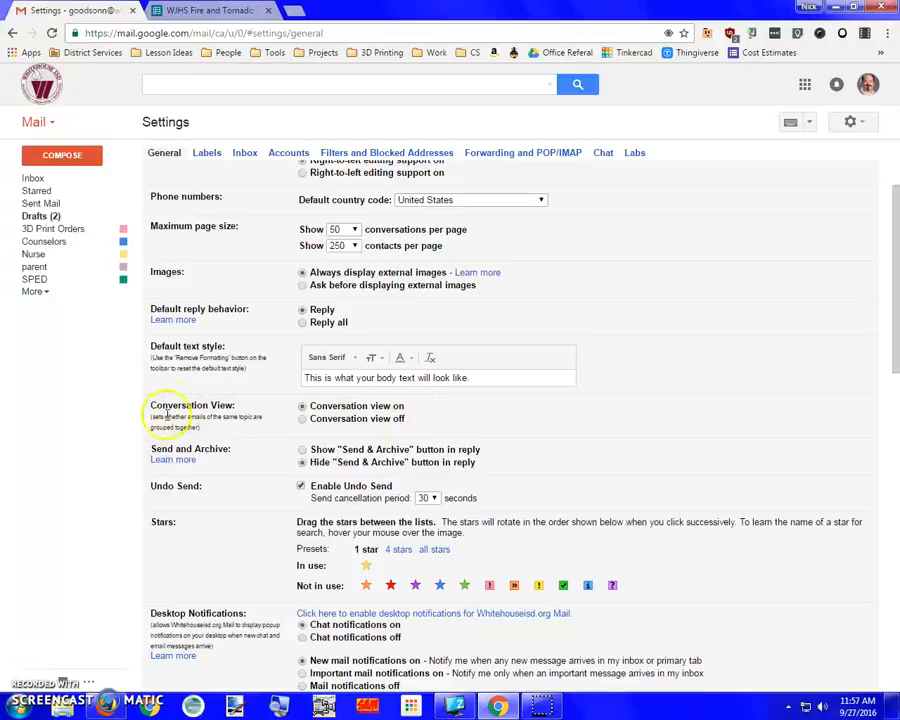
drag(209, 405, 219, 417)
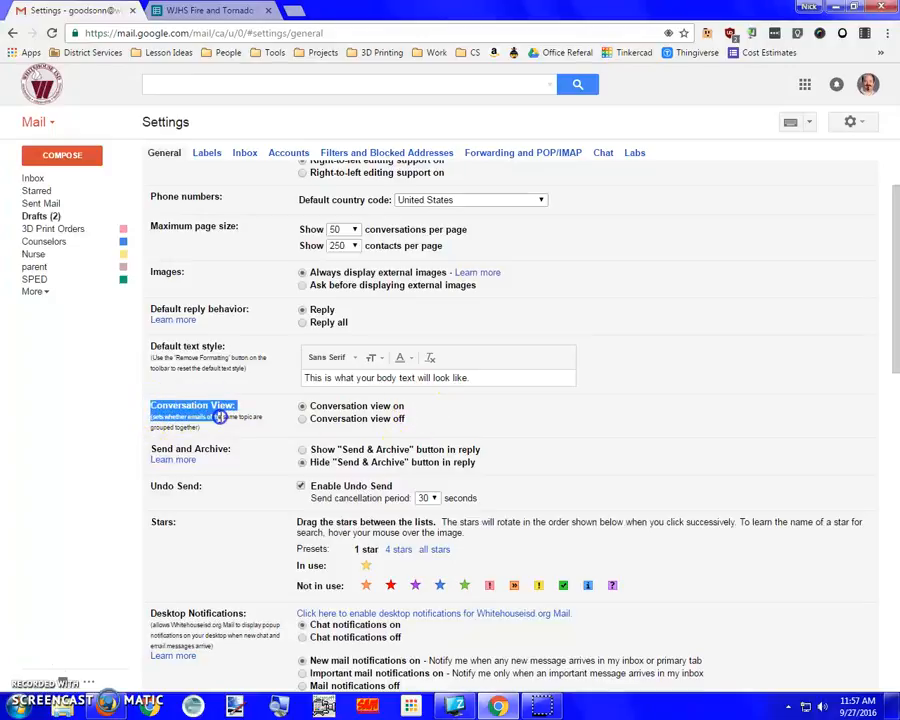
click(206, 430)
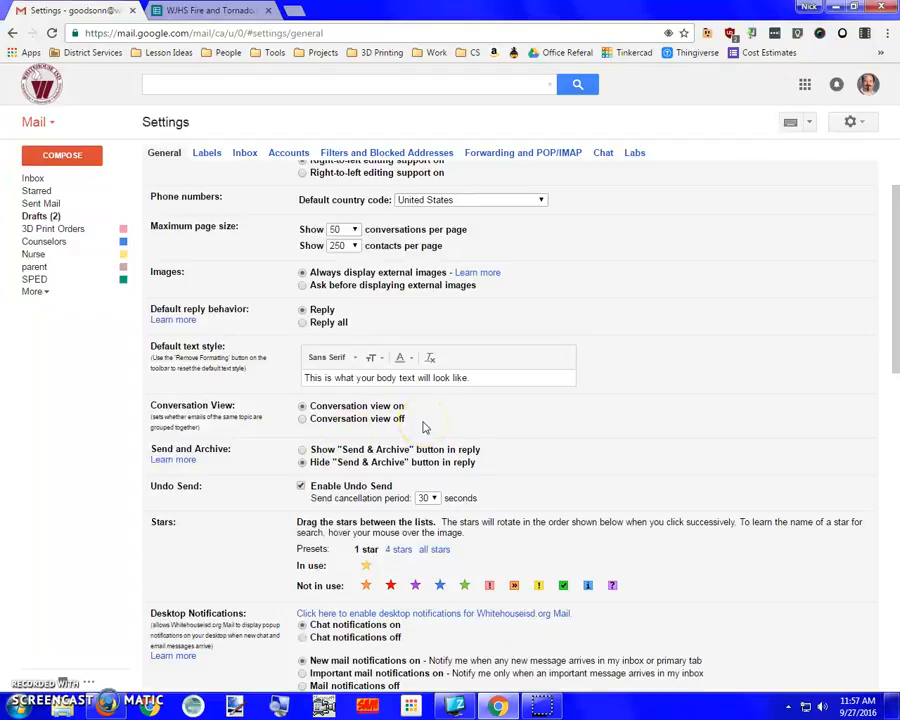
scroll(410, 455, down, 1)
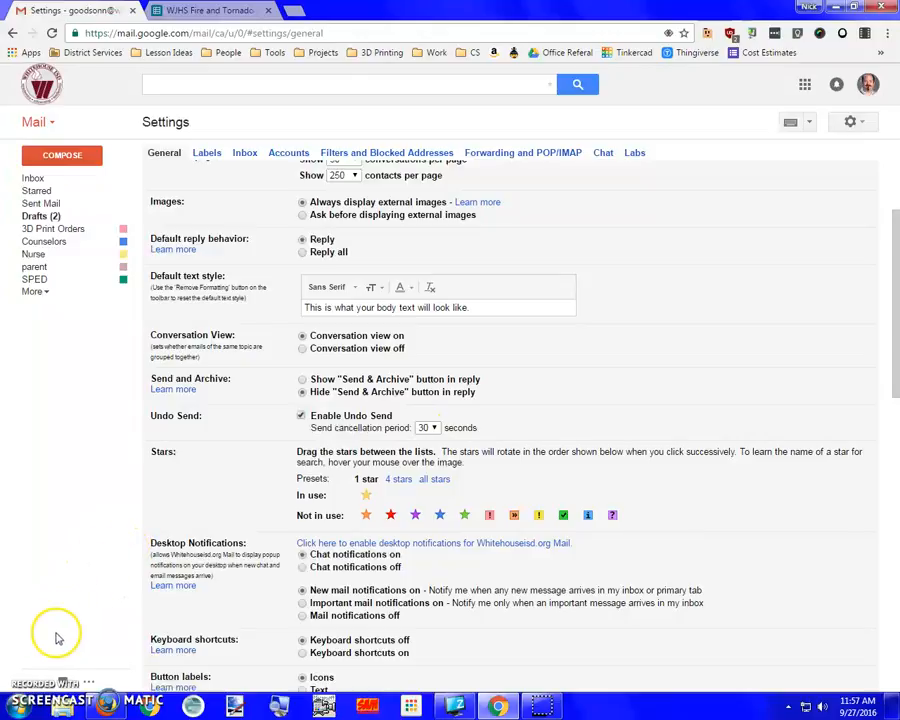
scroll(234, 436, down, 5)
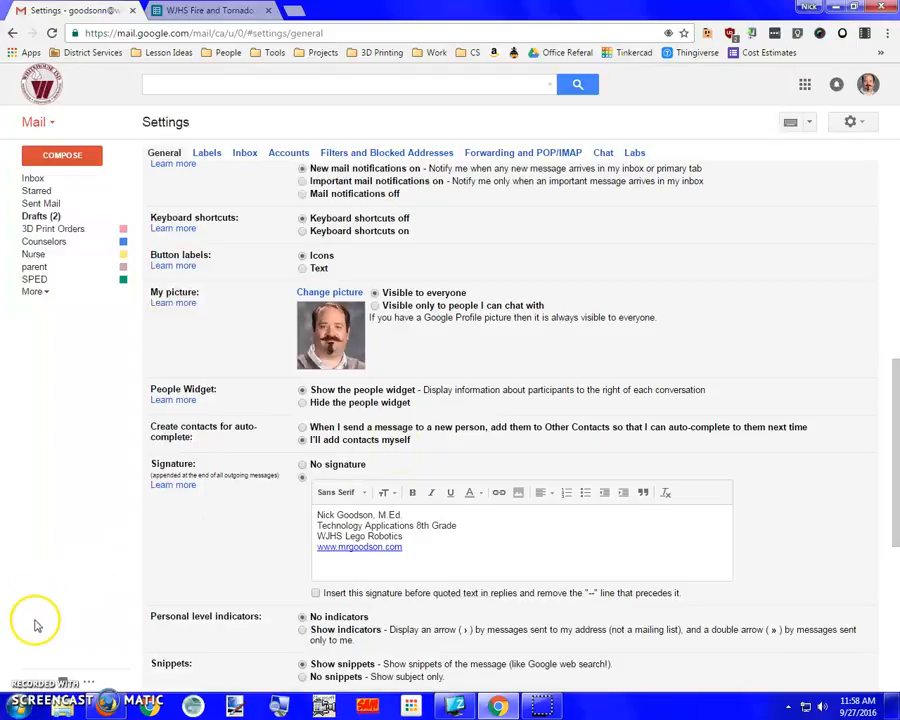
scroll(35, 664, down, 5)
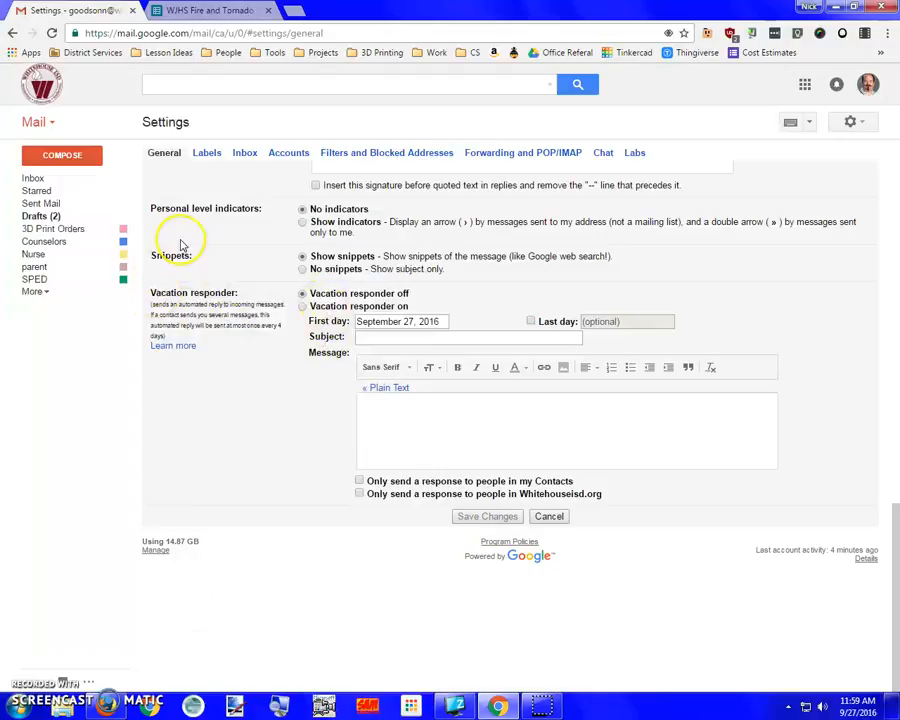
- Set the inbox type to Unread first and save the inbox settings
click(245, 153)
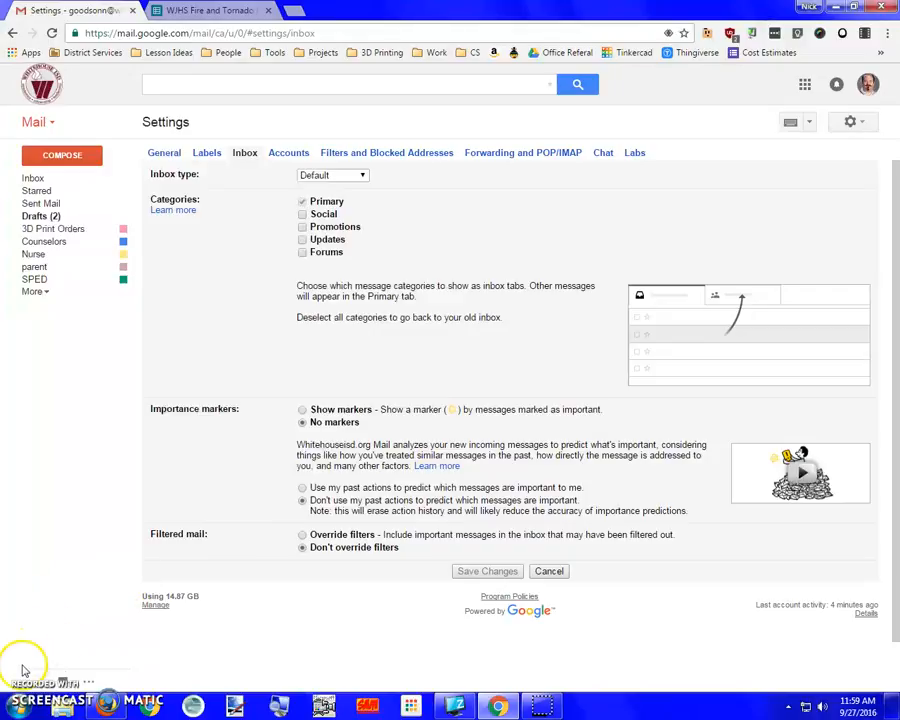
click(353, 178)
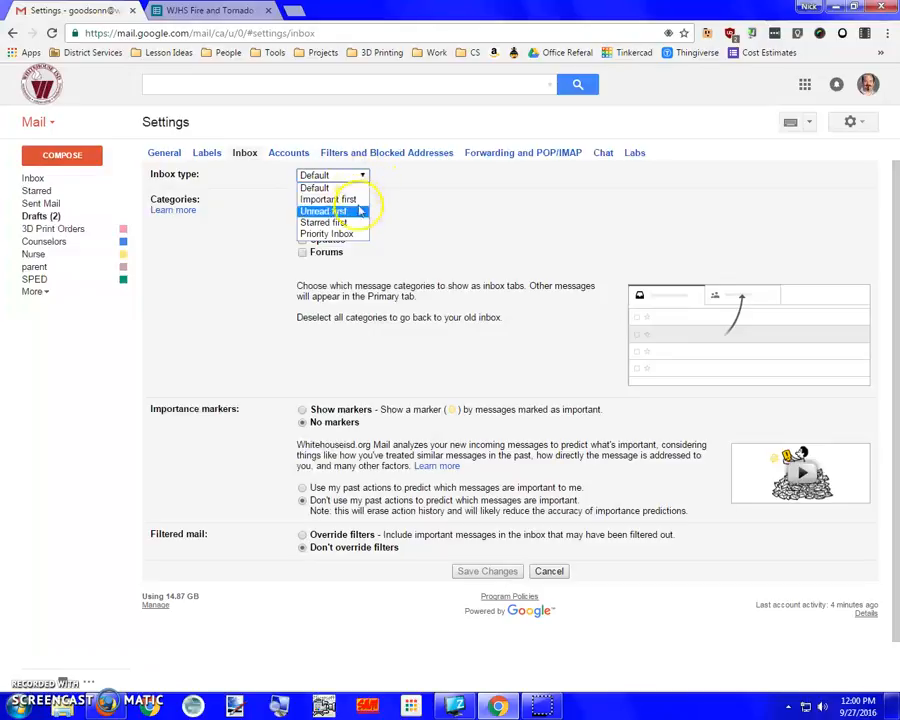
click(361, 213)
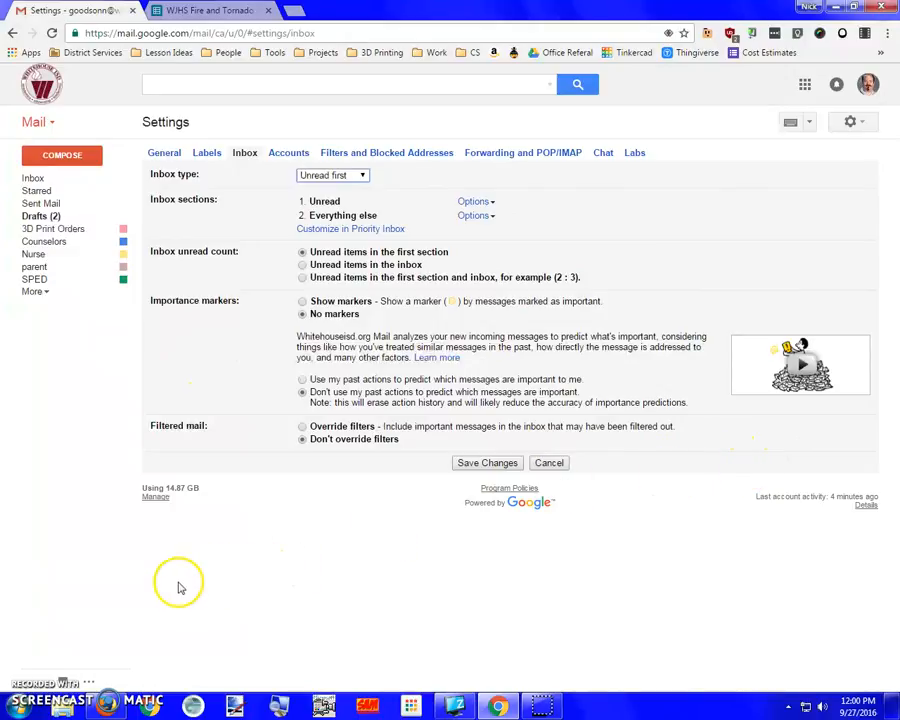
click(485, 465)
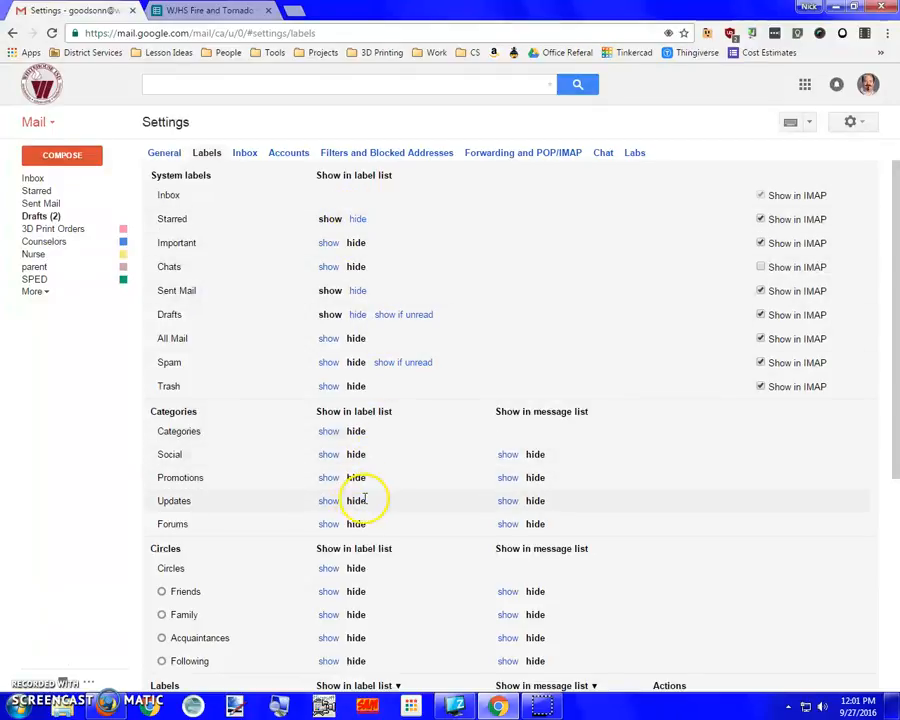
- Create a new, un-nested mail label named after the school principal
scroll(385, 480, down, 2)
scroll(251, 538, up, 2)
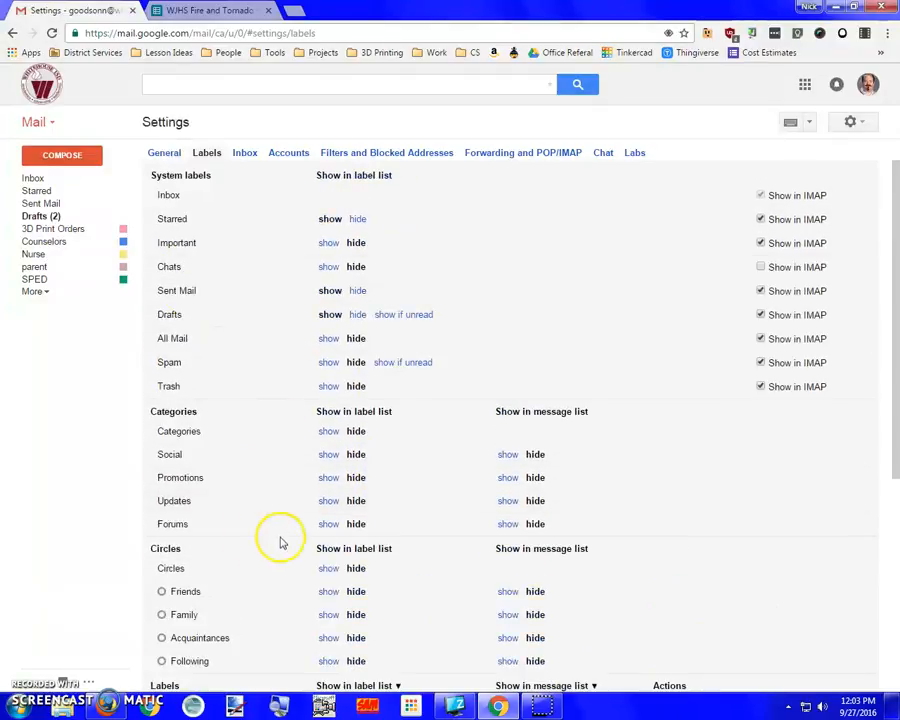
scroll(336, 595, down, 2)
scroll(336, 595, down, 3)
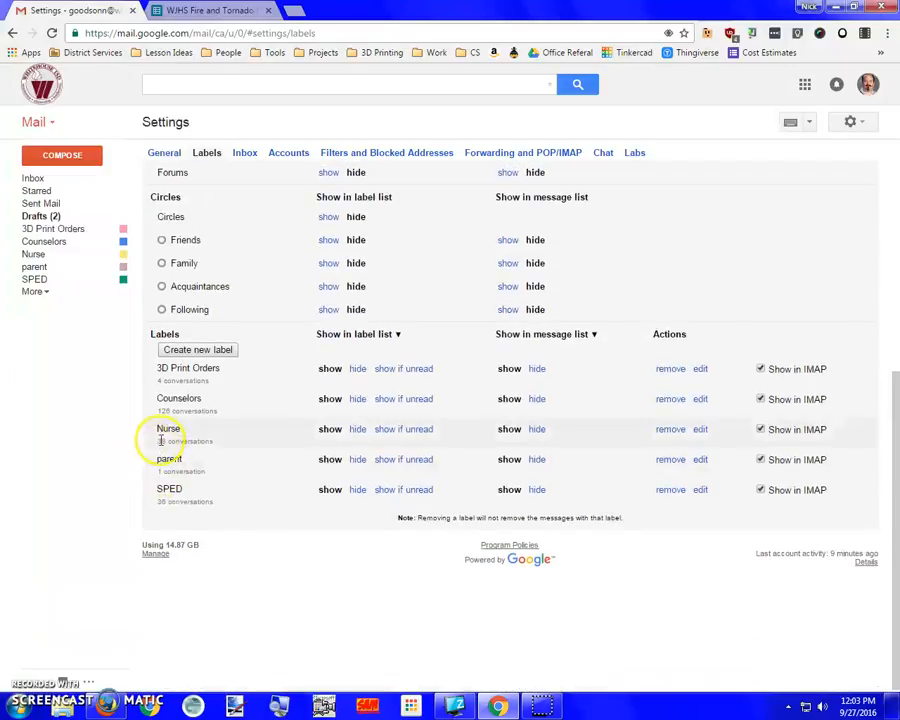
click(189, 352)
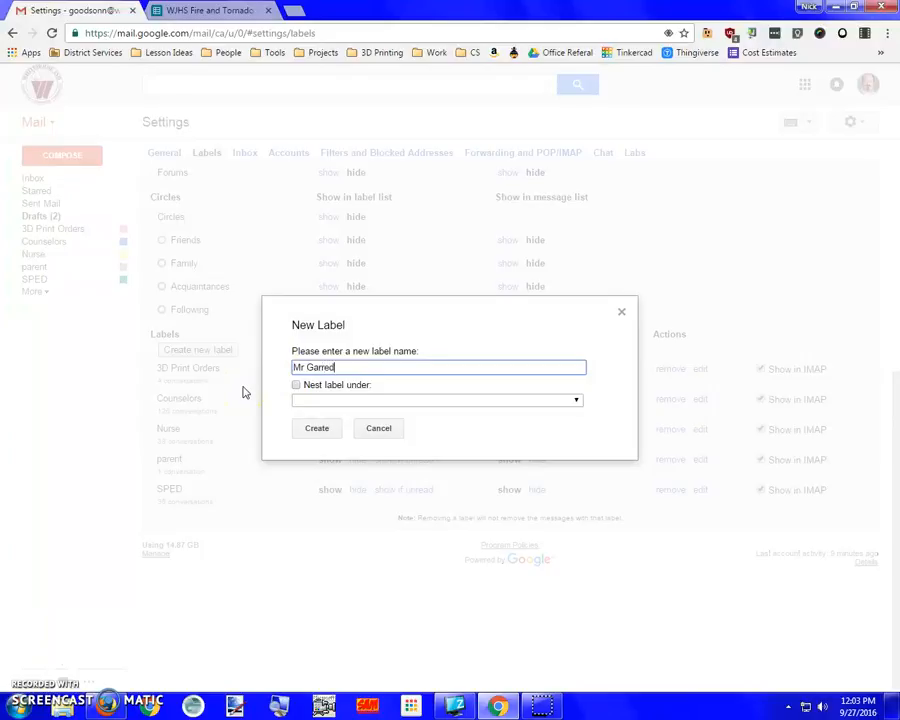
text(Mr Garred)
click(317, 428)
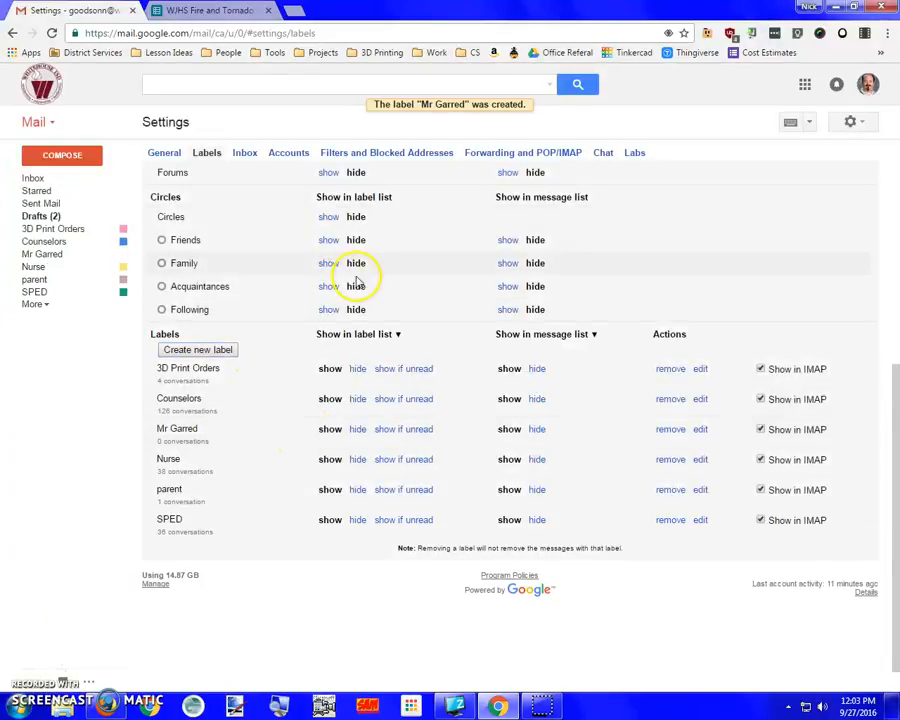
- Start a new mail filter that matches messages from the principal's e-mail address and continue to its actions
click(379, 155)
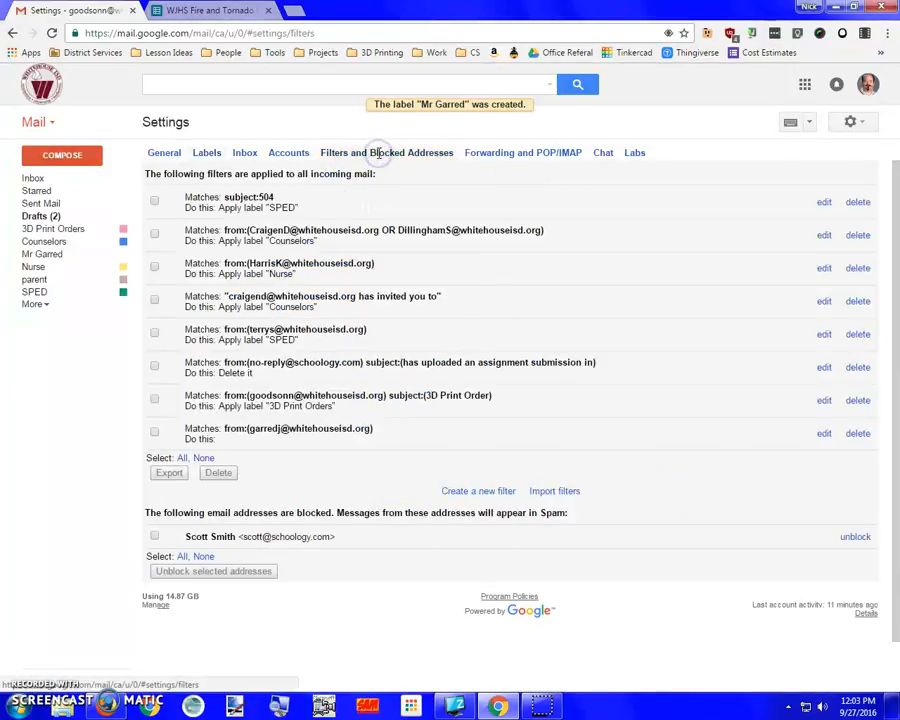
click(505, 493)
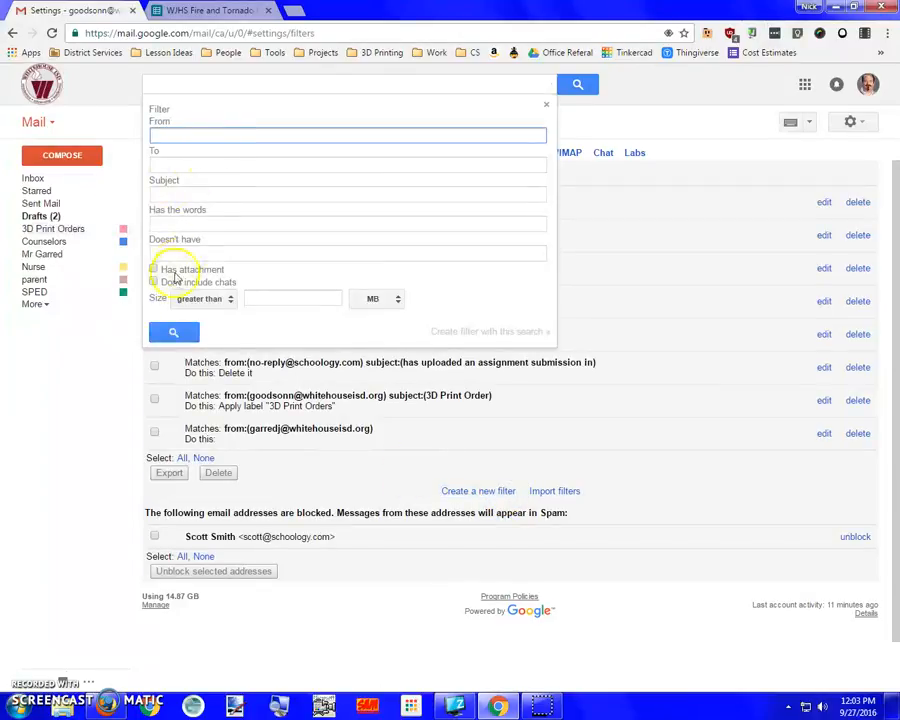
text(garr)
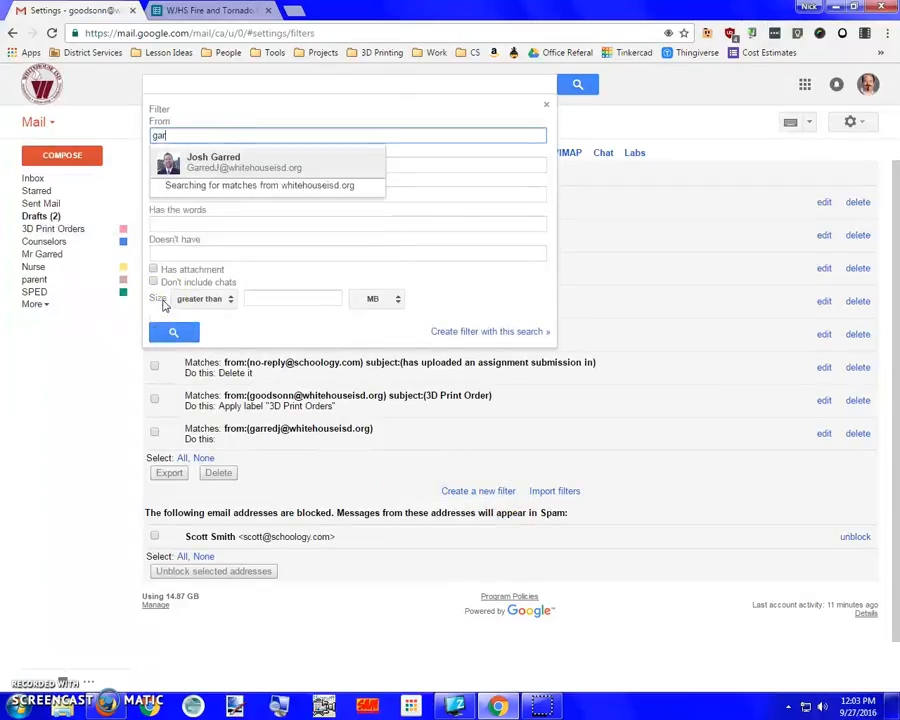
click(222, 163)
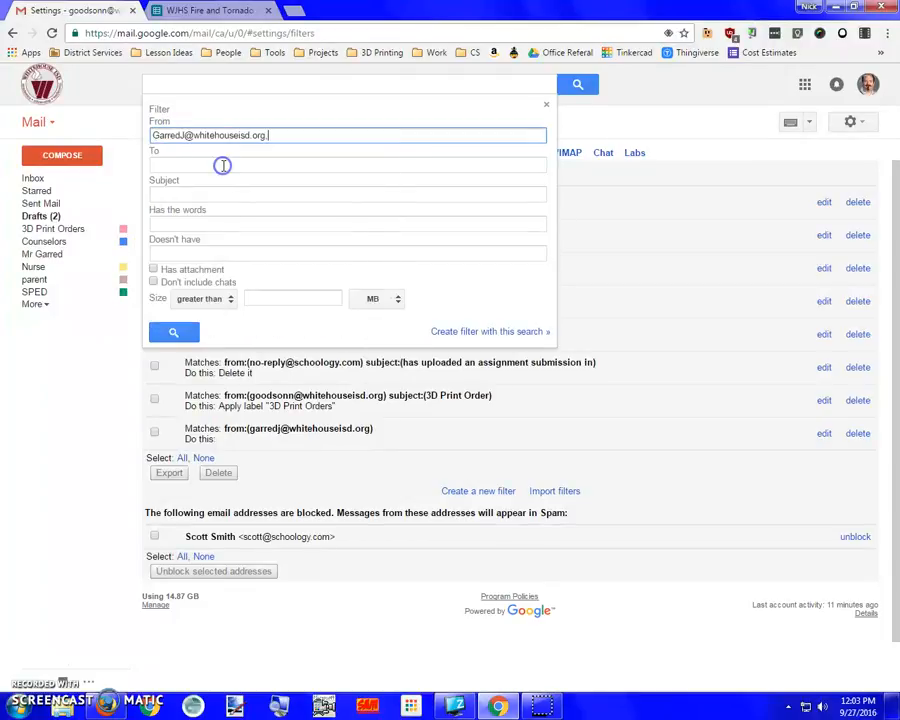
click(503, 333)
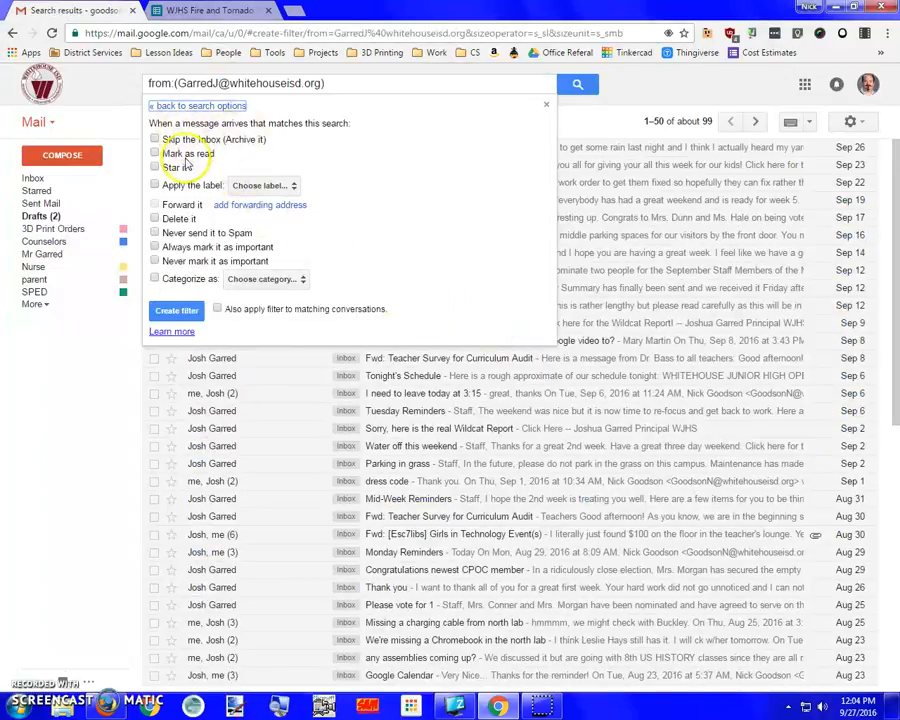
- Have the filter apply the principal's label, include existing matching conversations, and create the filter
click(156, 185)
click(257, 187)
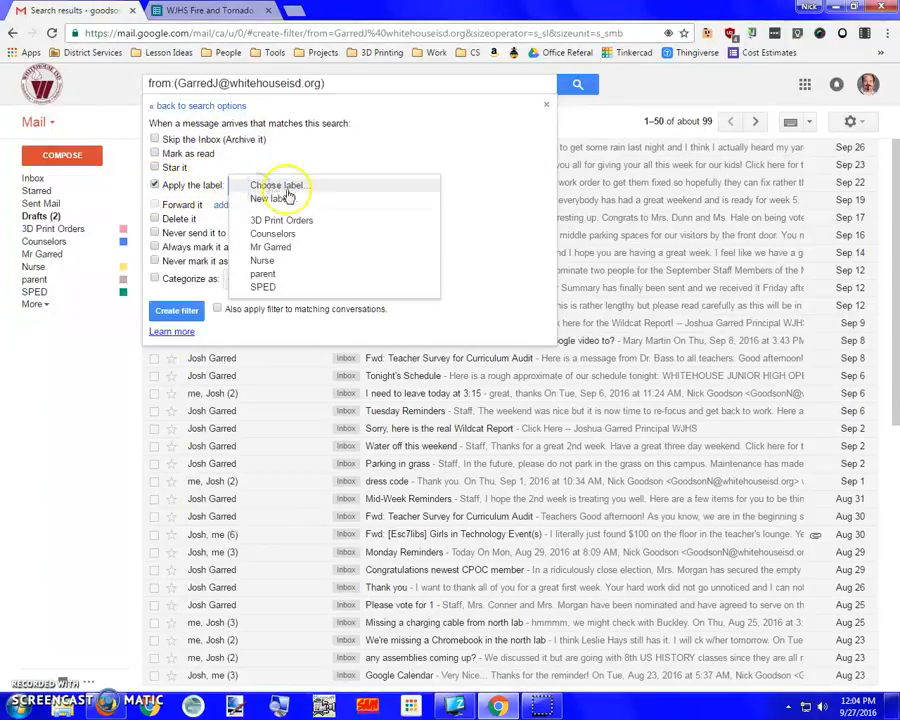
click(285, 247)
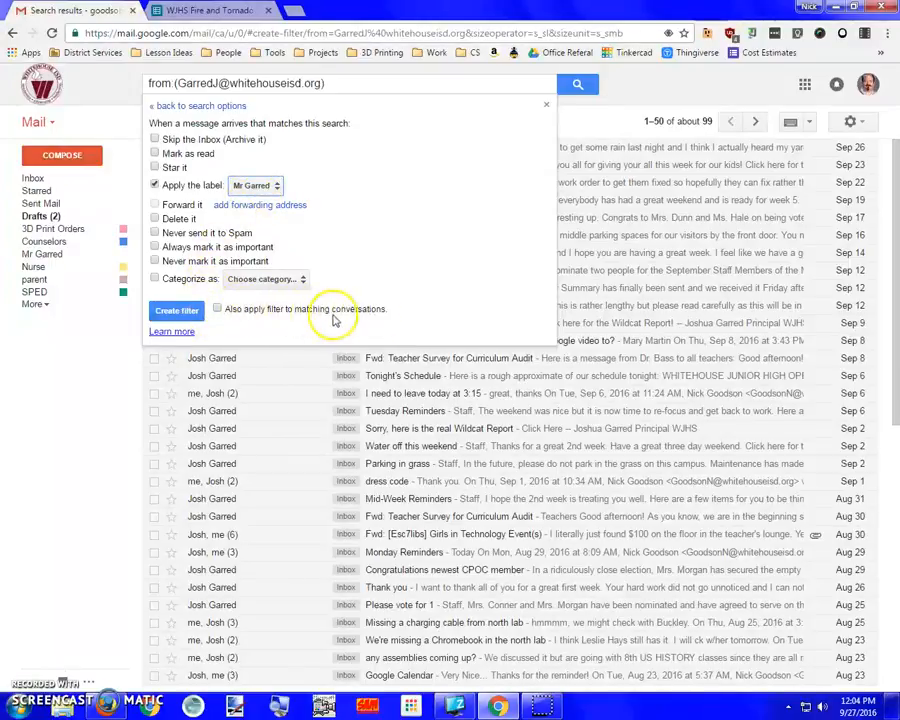
click(218, 310)
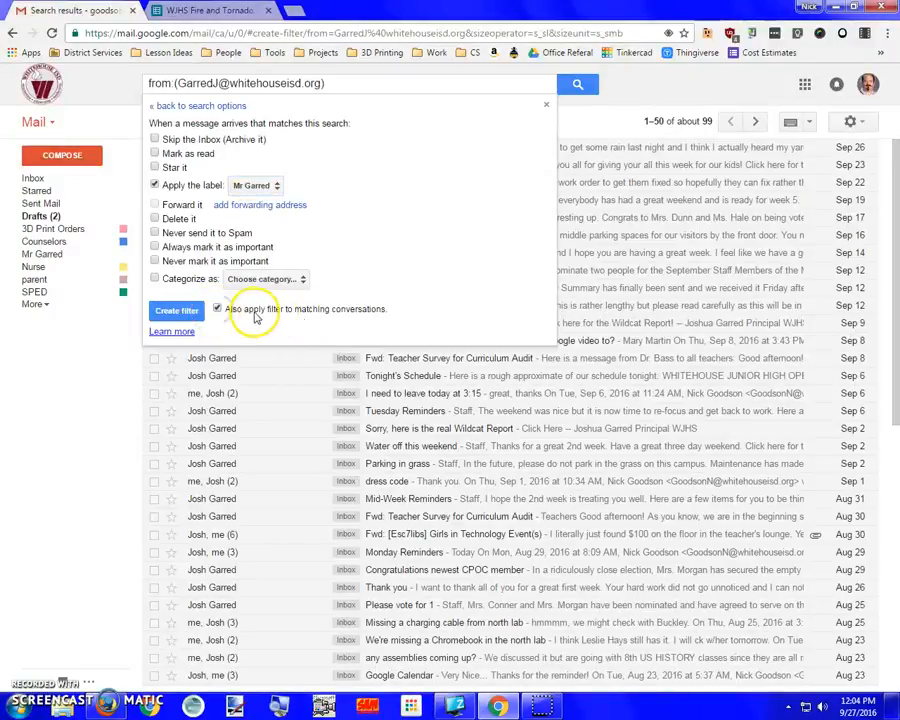
click(182, 311)
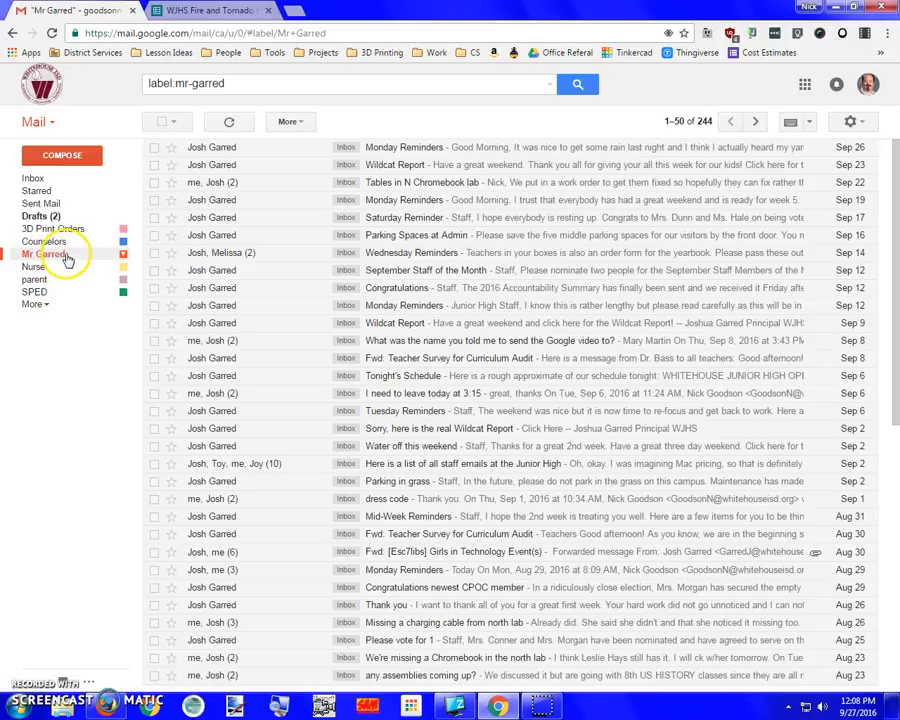
- View the color choices for the principal's label and dismiss them without picking one
click(124, 258)
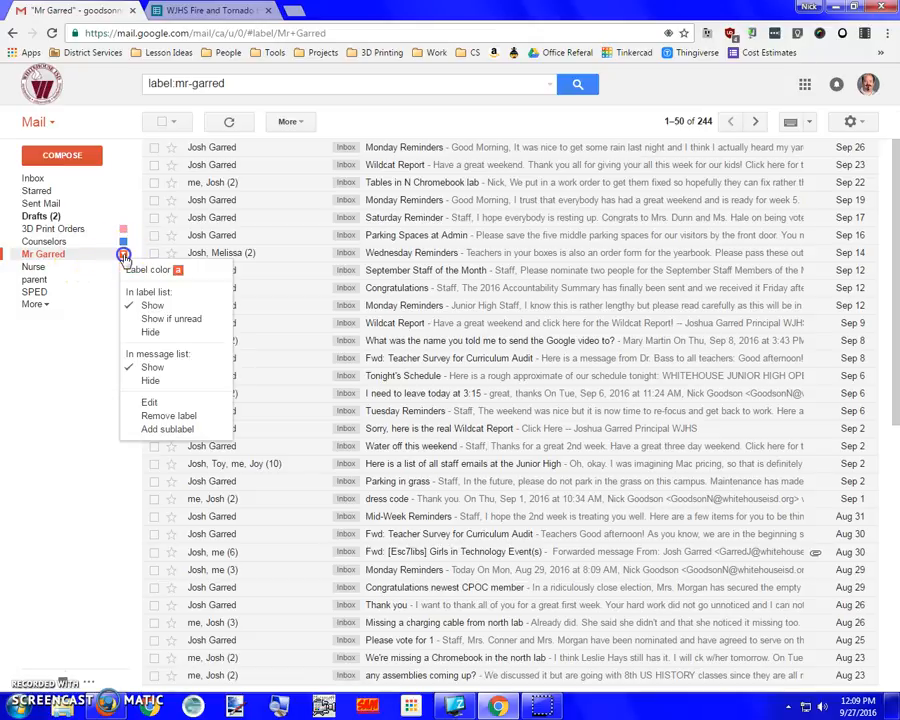
mouse_move(210, 271)
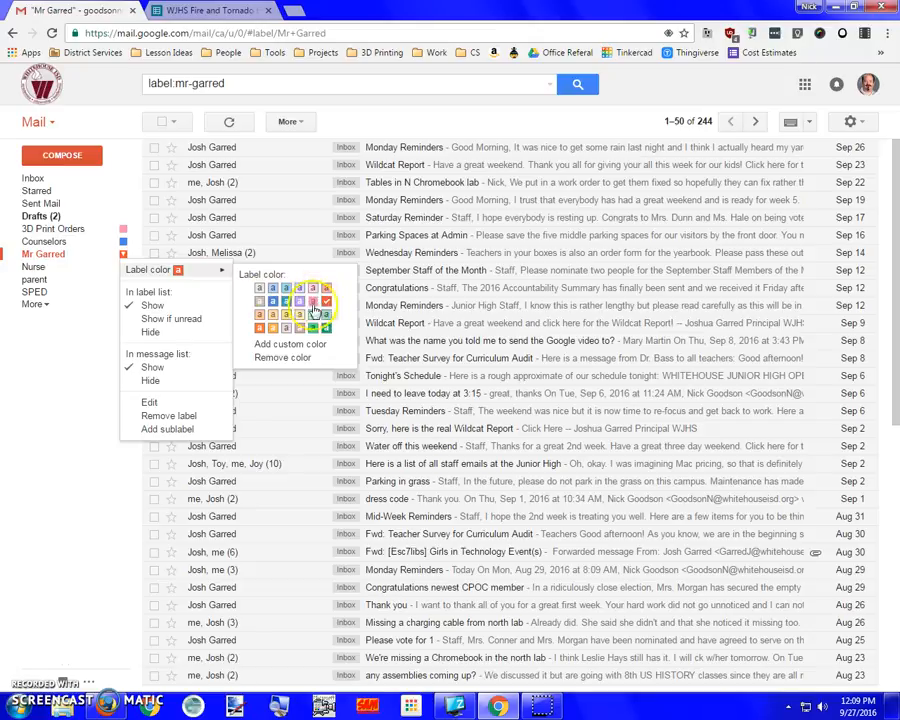
click(32, 389)
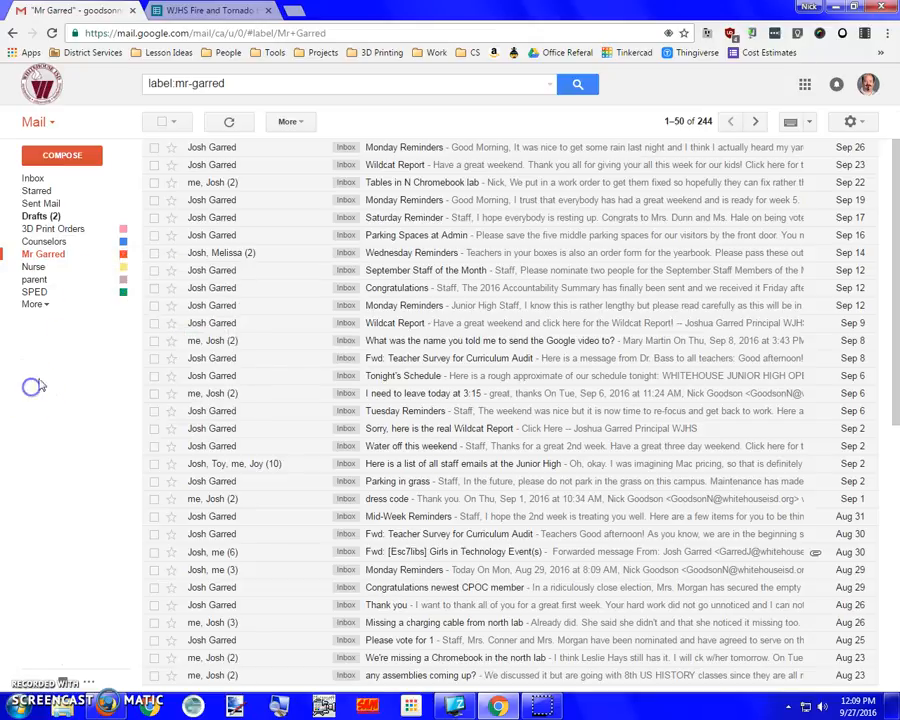